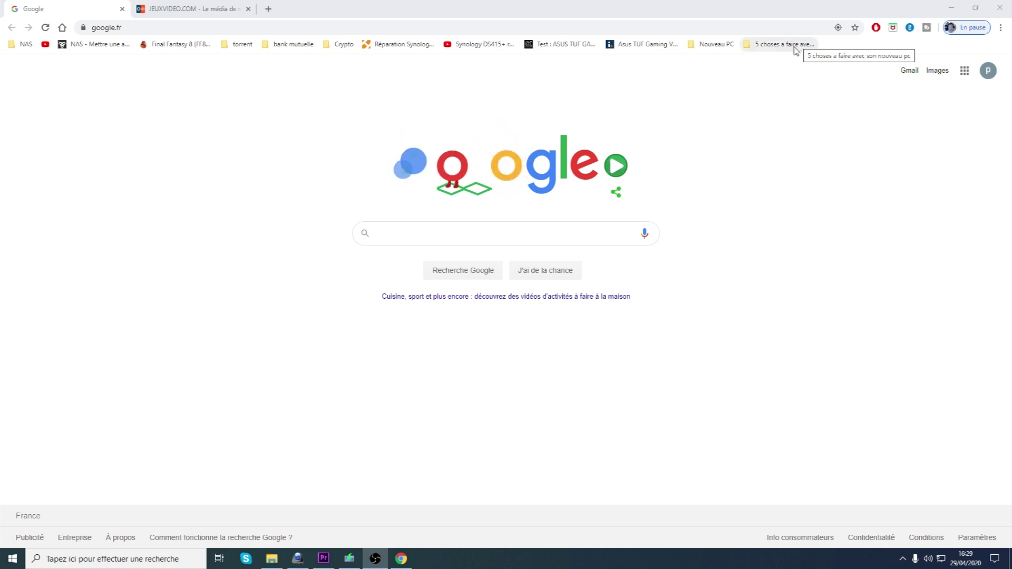
Open the Windows 10 Pro OEM CD key page and the Windows 10 download page from the "5 choses a faire avec son nouveau pc" bookmark folder.
click(799, 44)
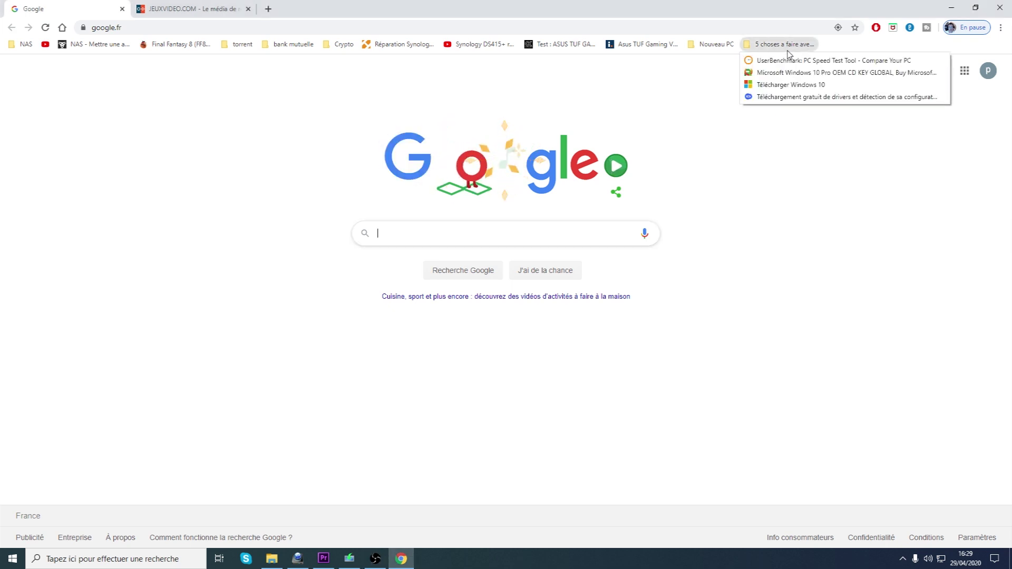
click(853, 74)
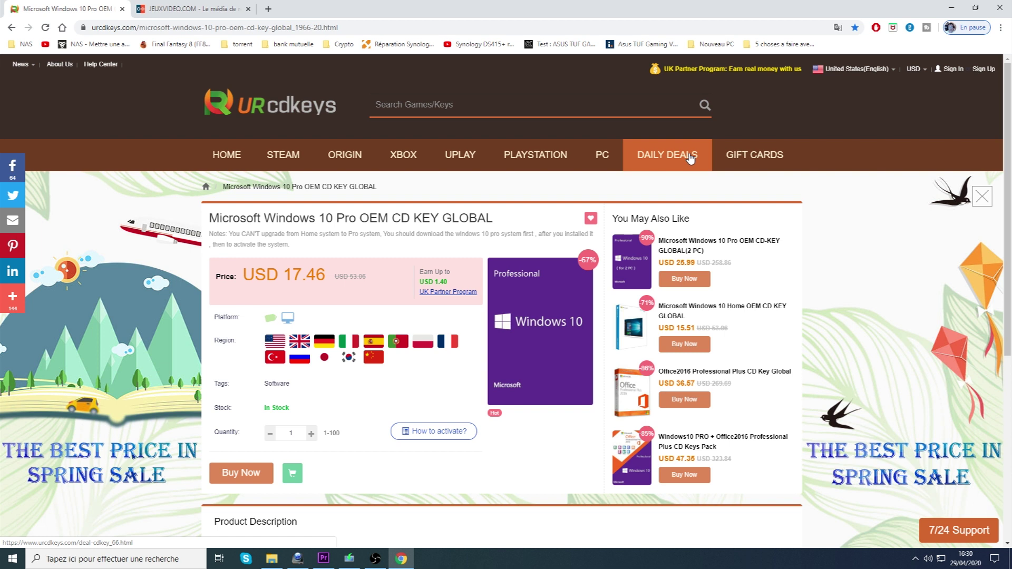
click(767, 48)
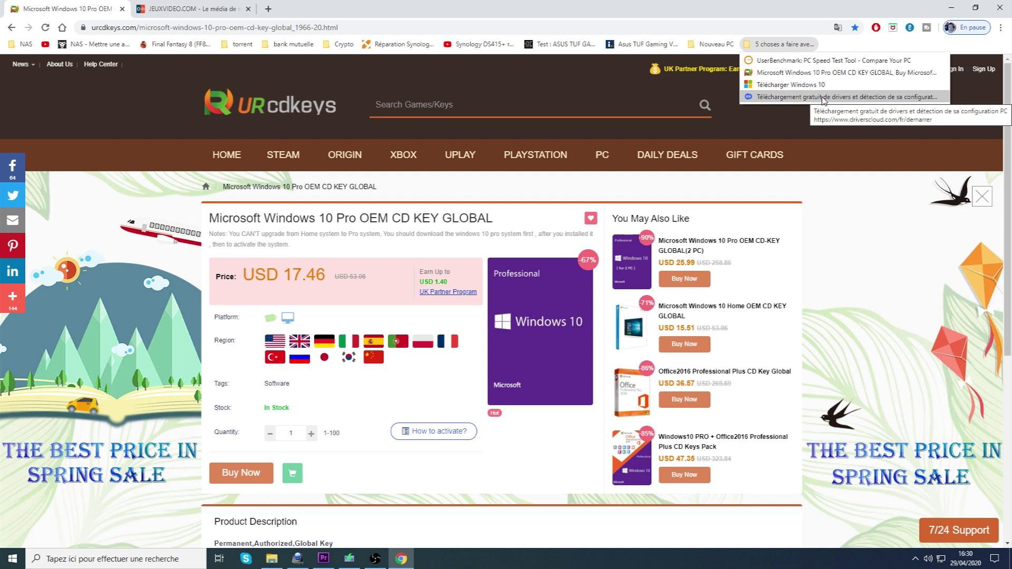
click(874, 76)
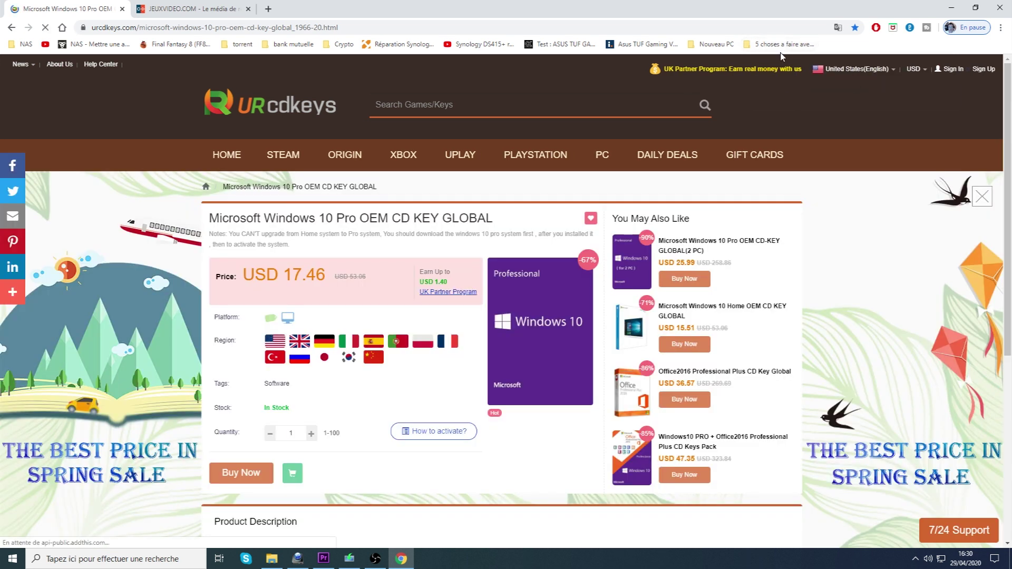
click(784, 45)
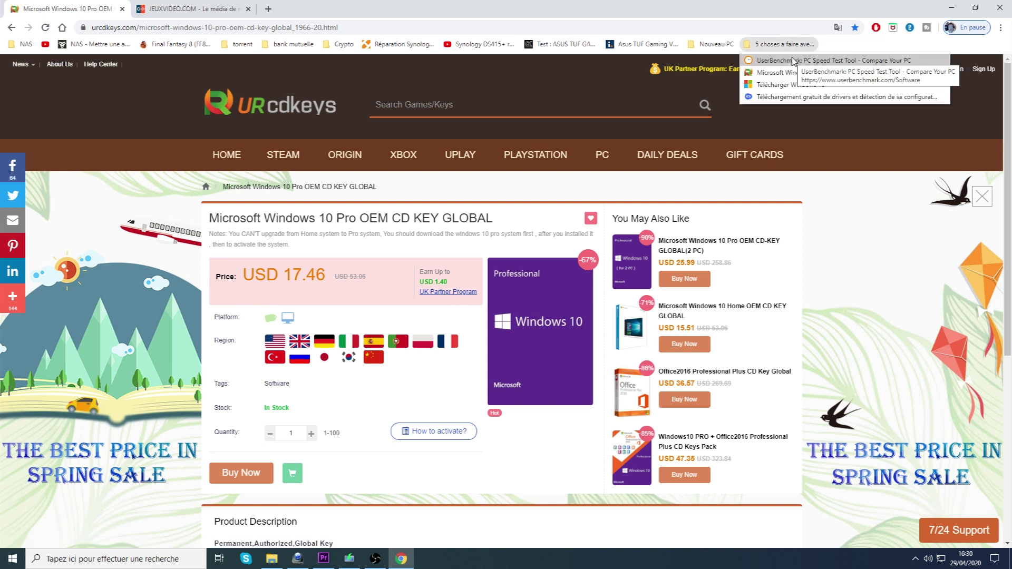
click(817, 85)
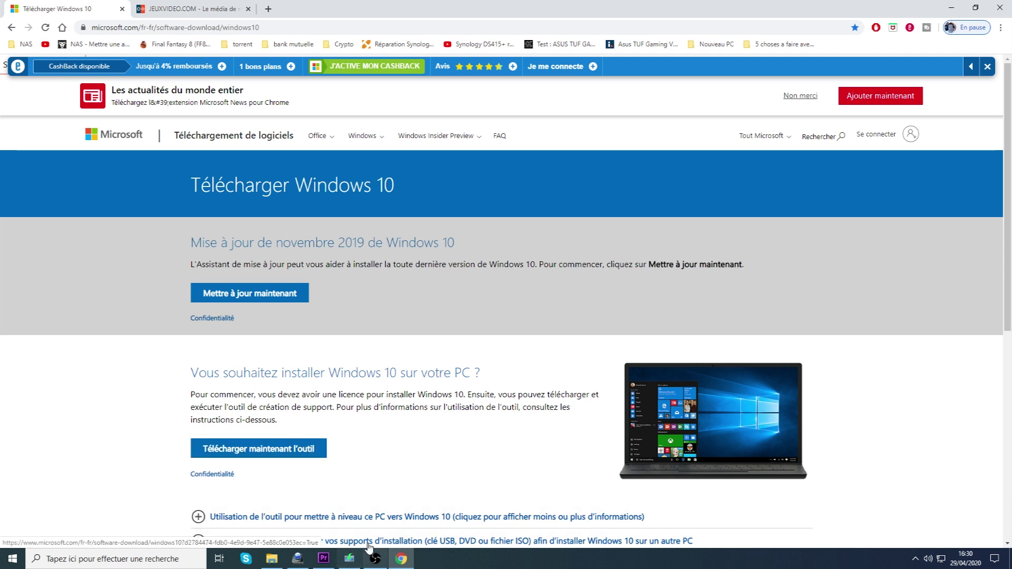
Switch to the Windows 10 installation tool, skim its license terms and accept them.
click(357, 563)
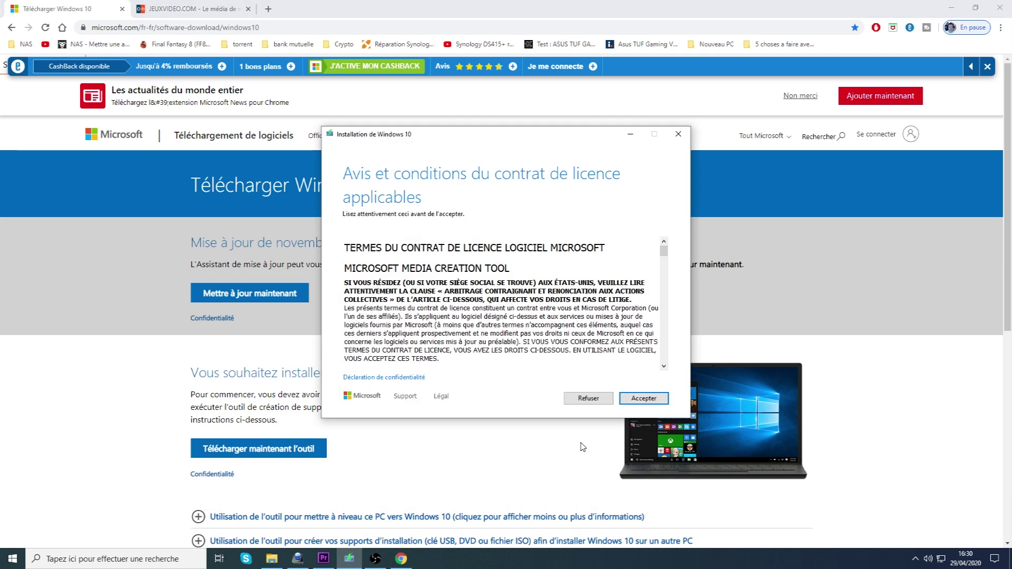
drag(664, 250, 659, 277)
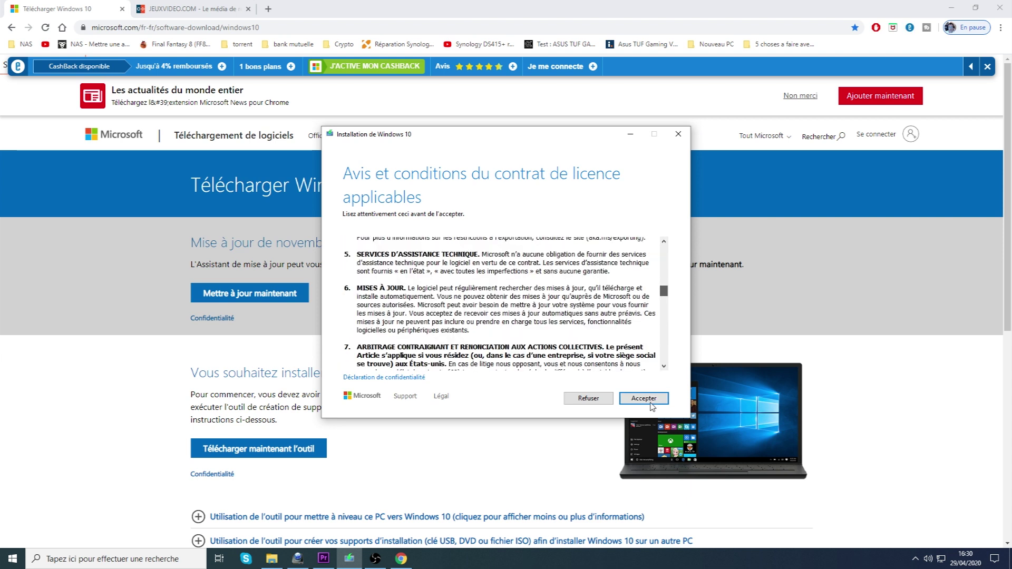
click(647, 399)
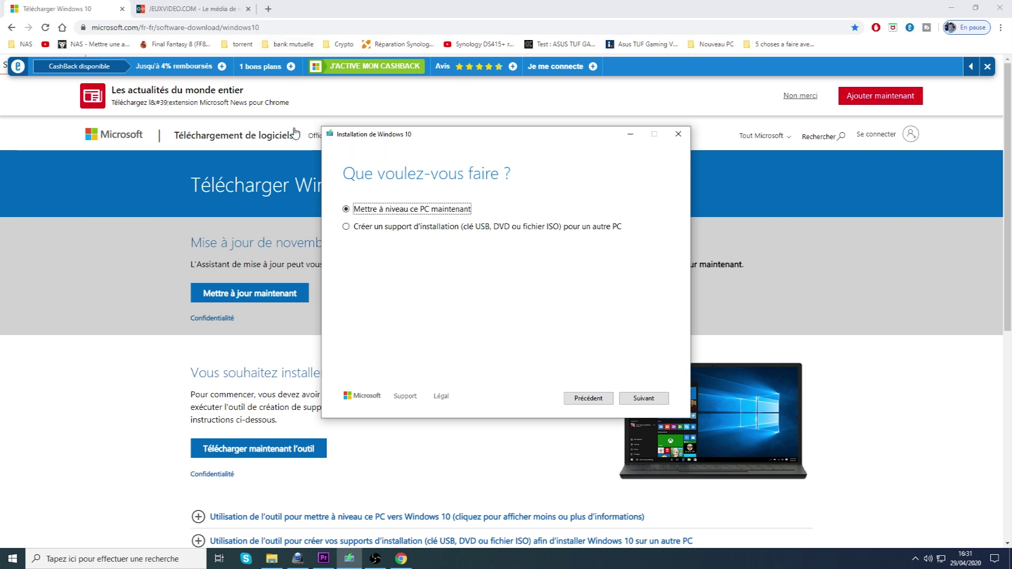
Choose to create installation media for another PC with the recommended options, then quit the installation tool at the media choice.
click(359, 228)
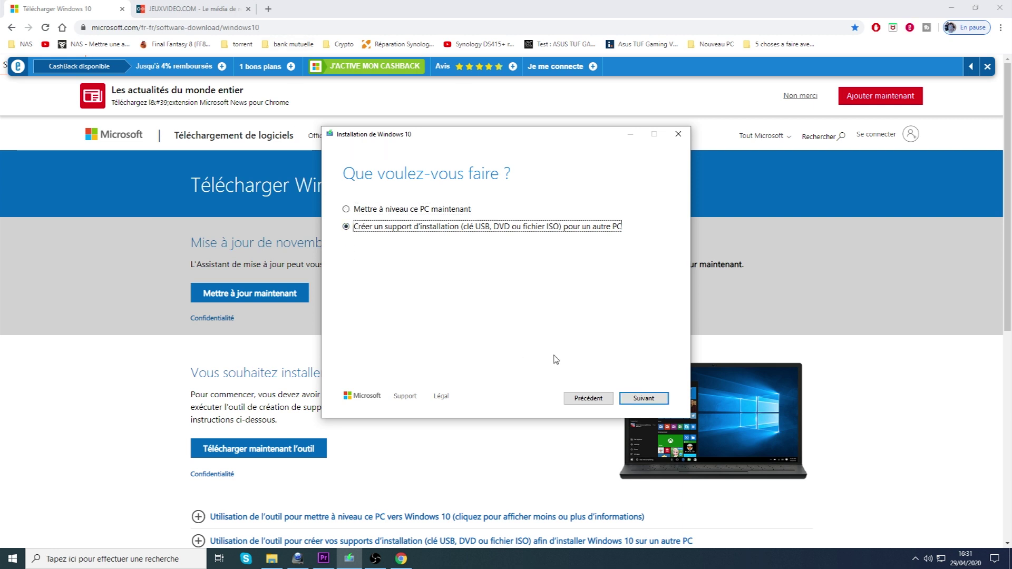
click(642, 399)
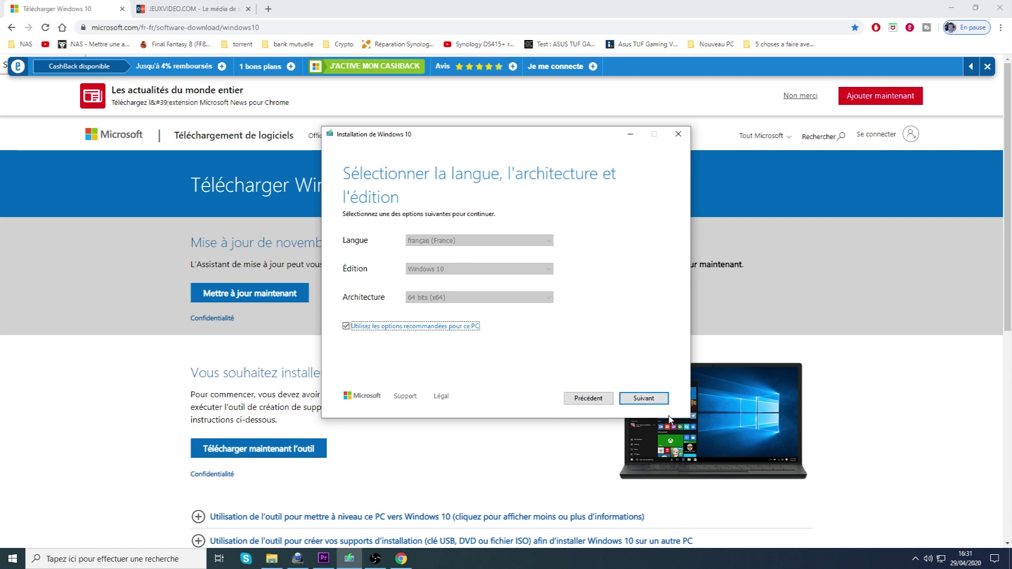
click(644, 402)
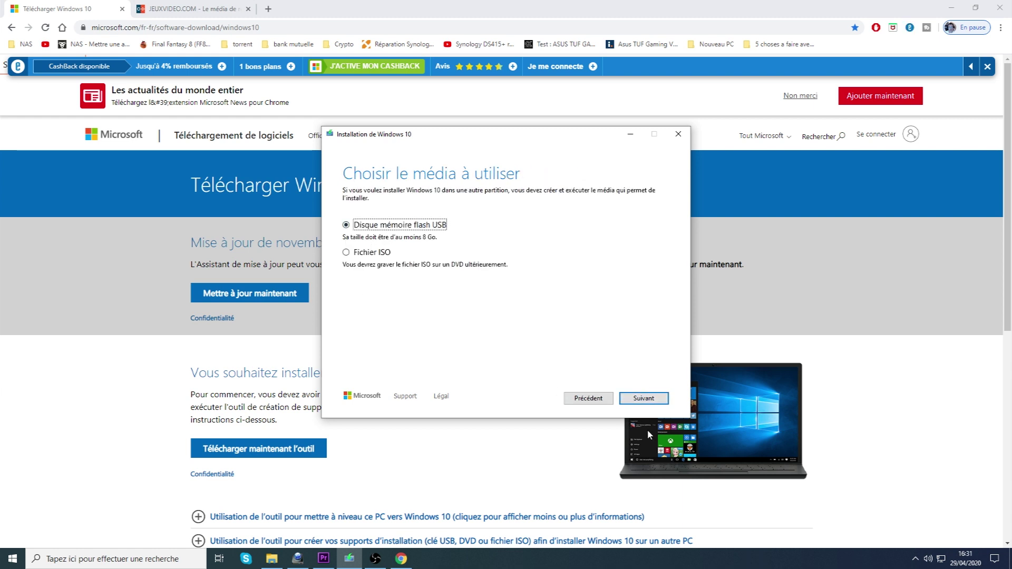
click(685, 137)
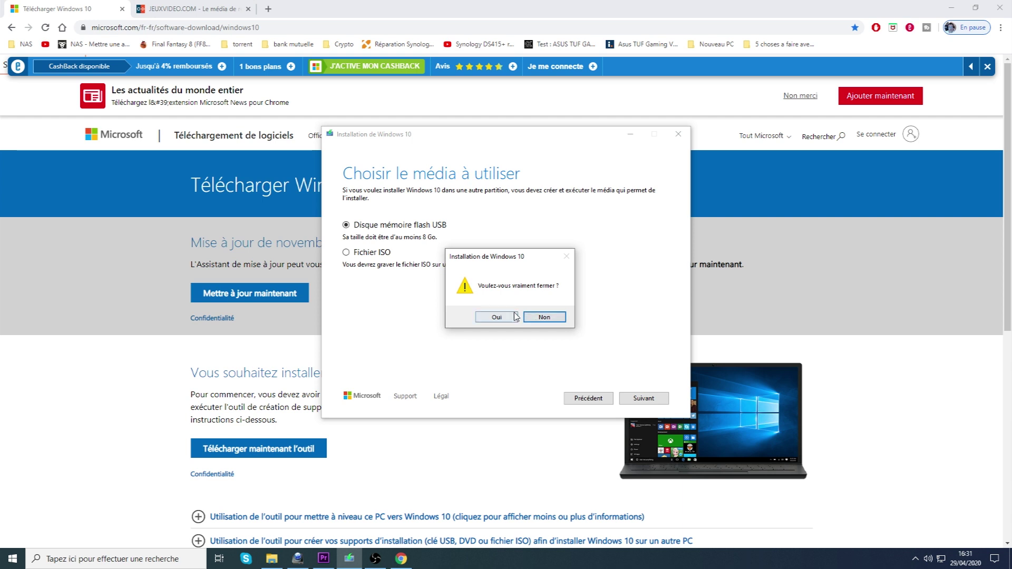
click(496, 318)
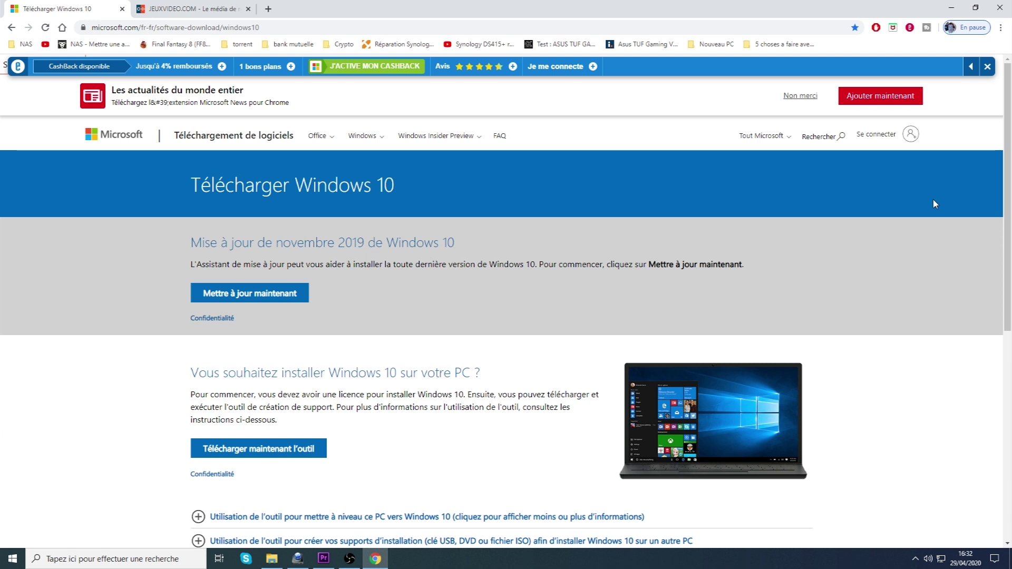
Open the bookmarked DriversCloud page, then launch the DriversCloud agent from the desktop and run the online detection.
click(782, 45)
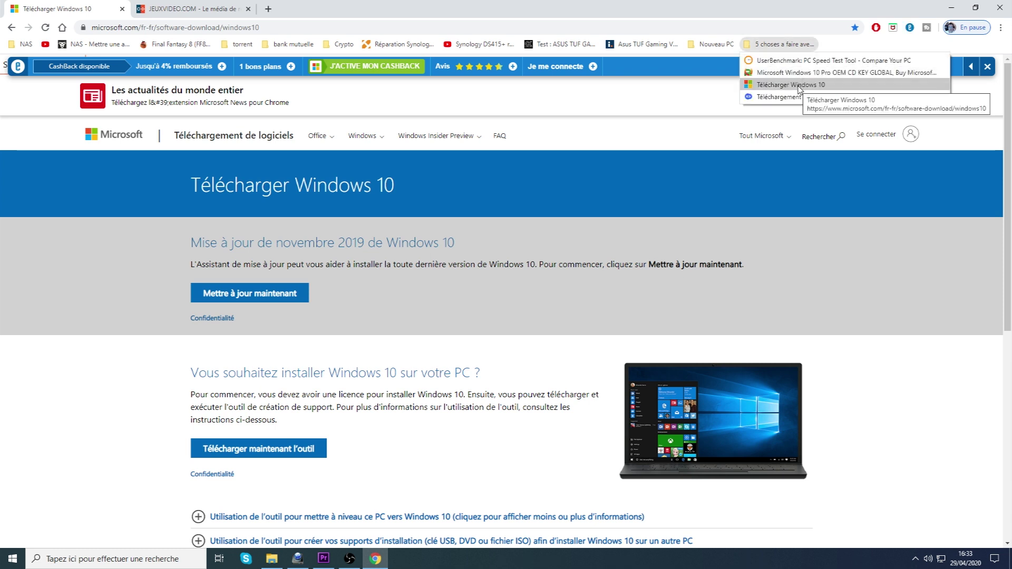
click(812, 95)
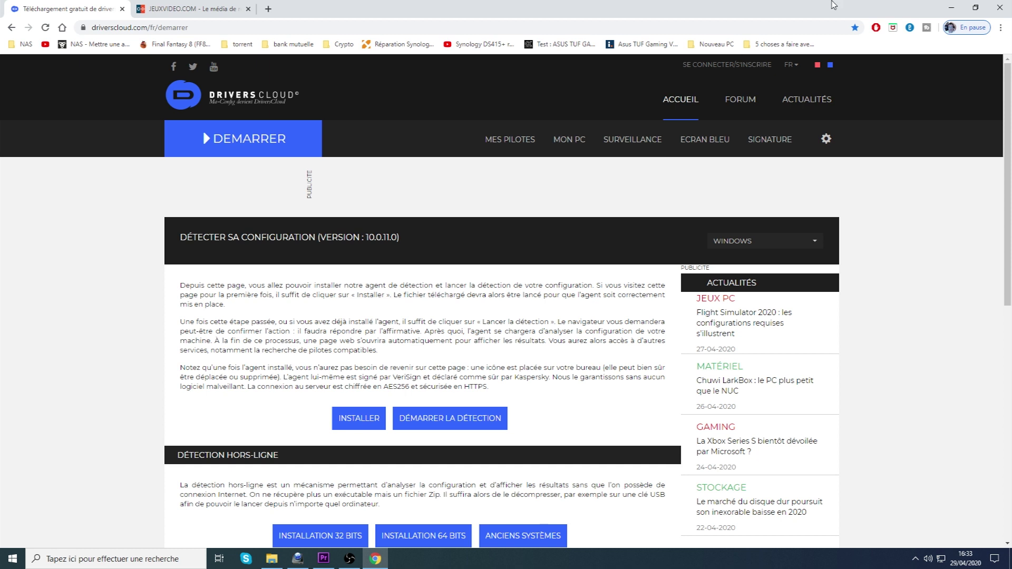
click(957, 7)
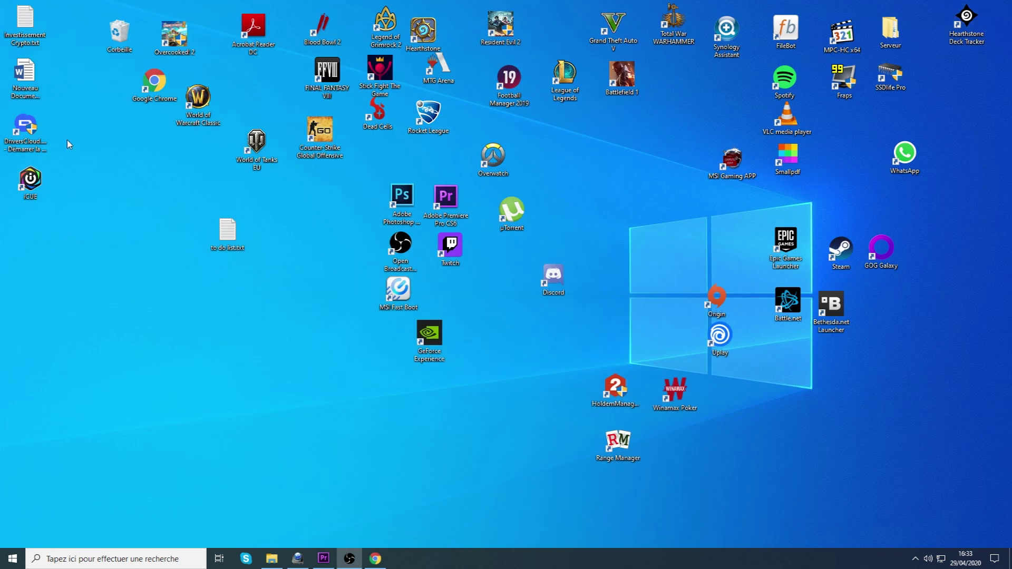
click(16, 141)
double_click(15, 140)
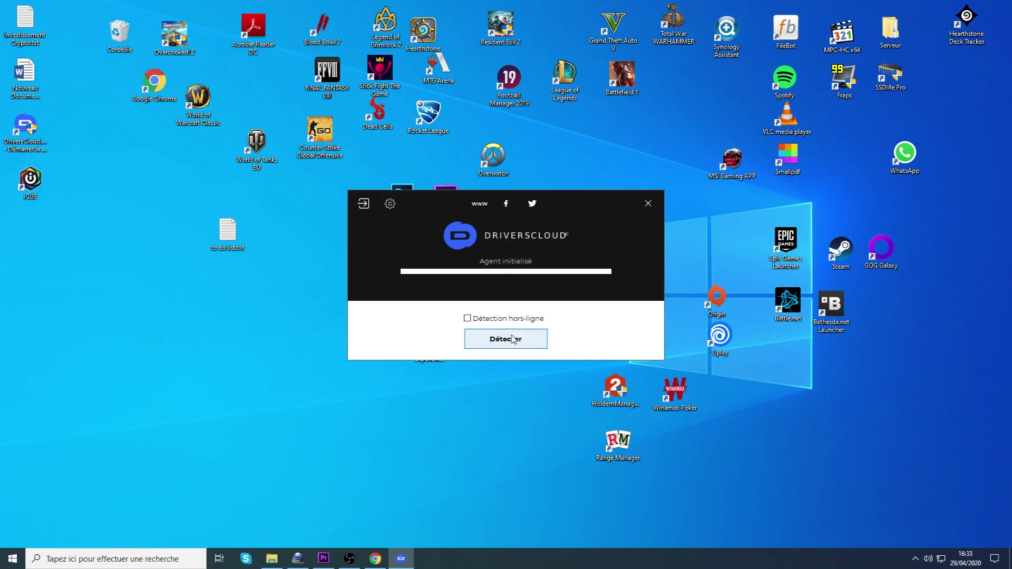
click(509, 339)
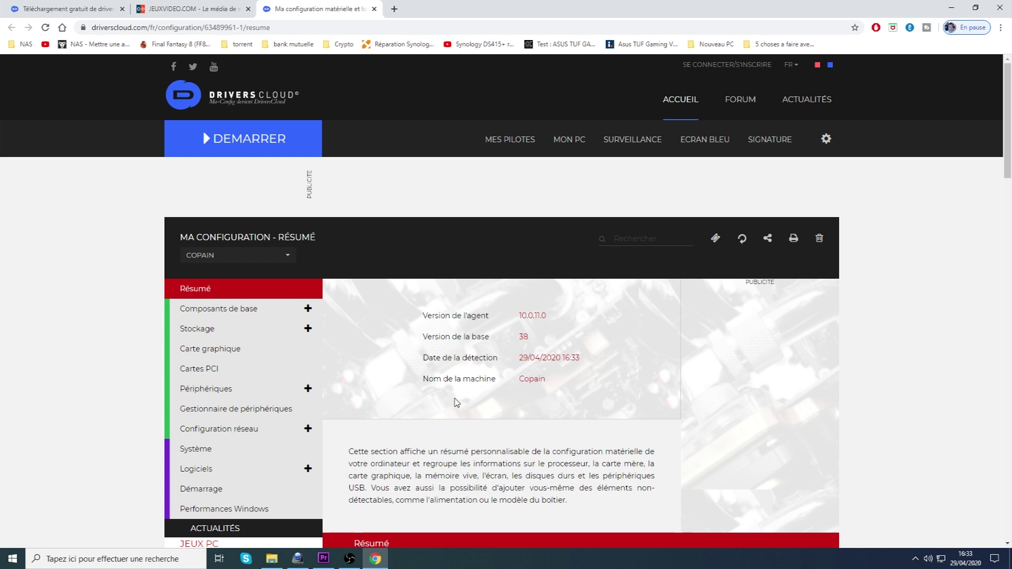
Open the detected PC's driver list on DriversCloud and examine the proposed drivers, status legend and install option.
click(510, 142)
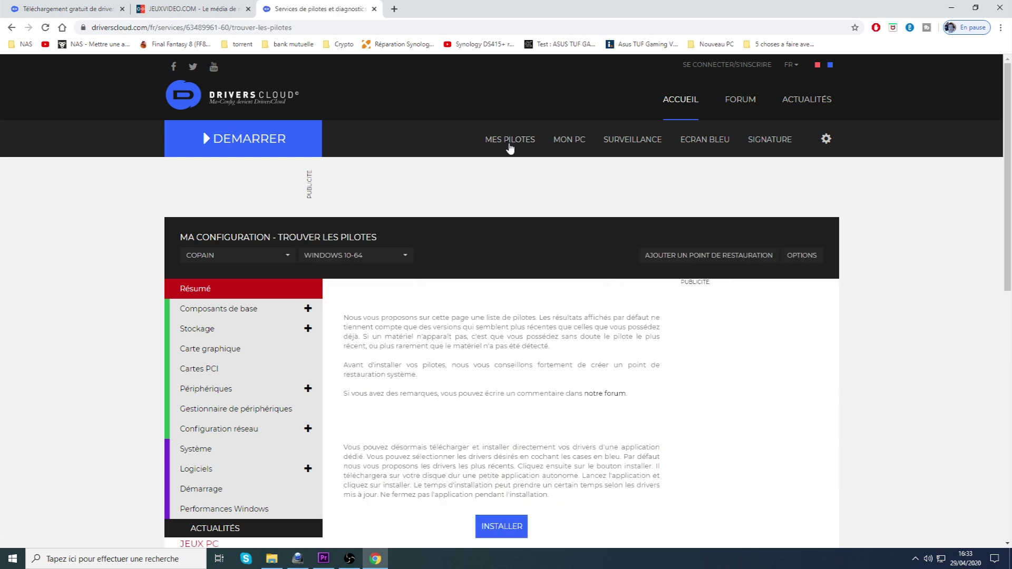
scroll(452, 305, down, 5)
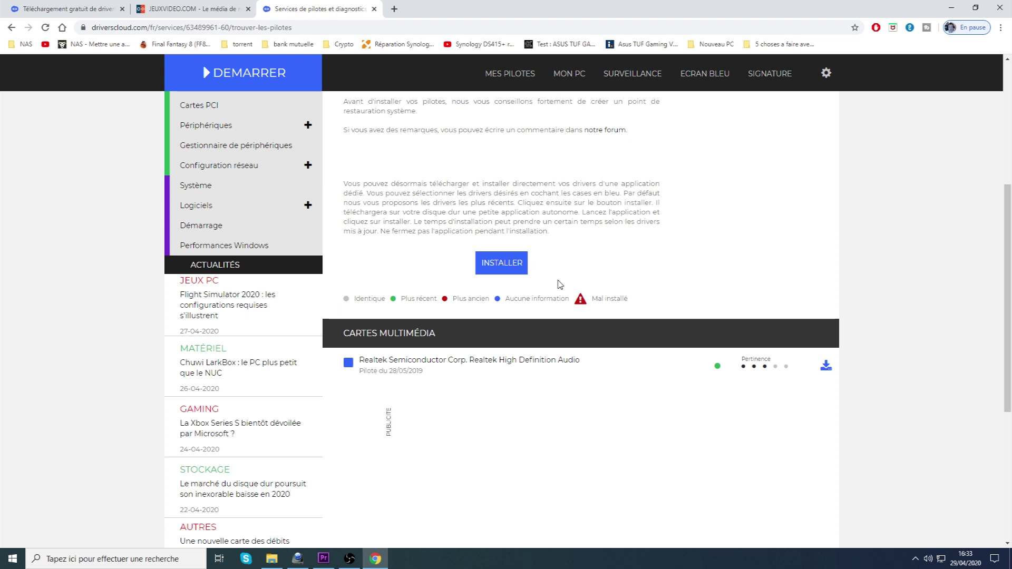
scroll(556, 300, up, 1)
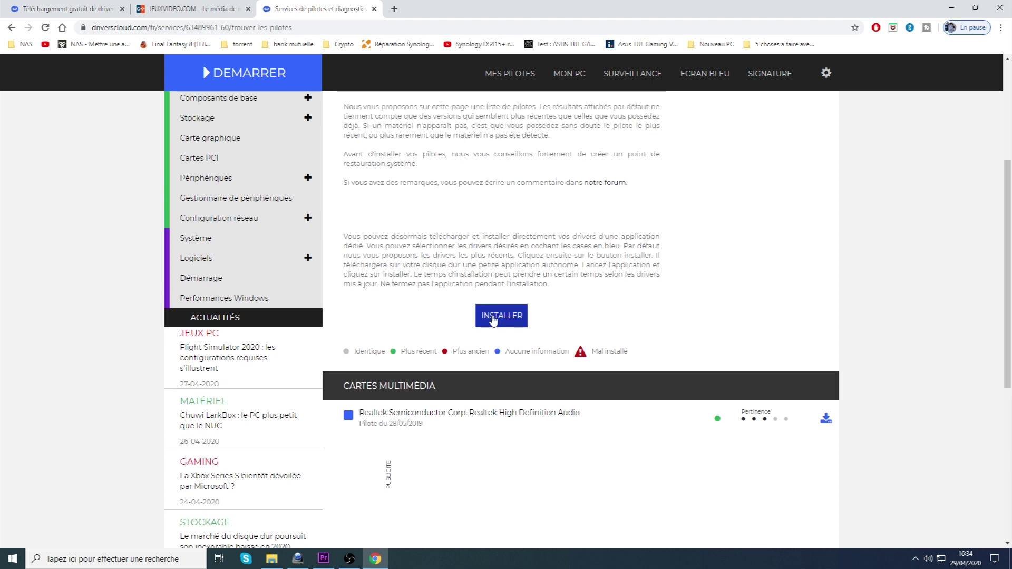
scroll(500, 337, down, 1)
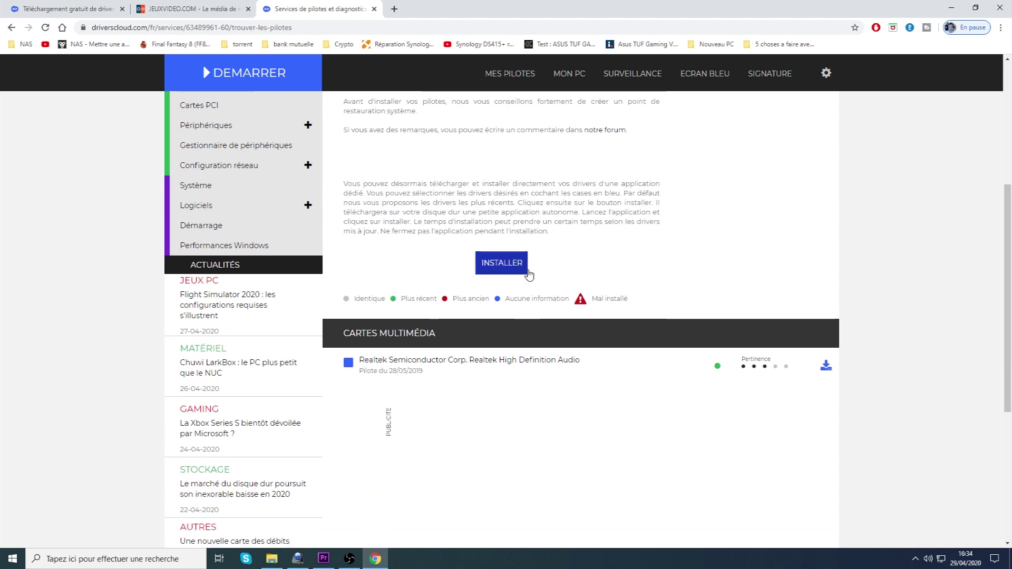
scroll(543, 279, up, 2)
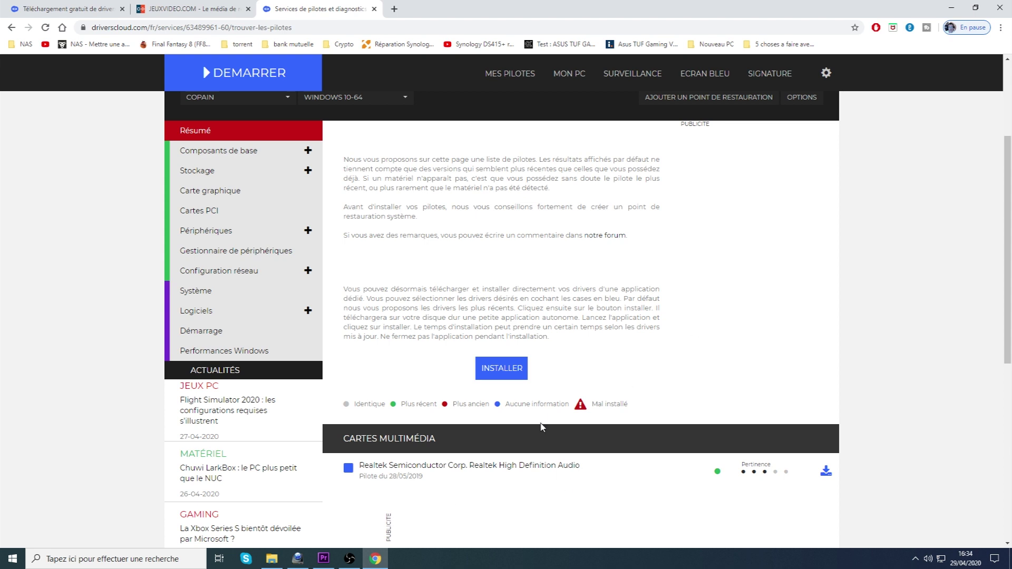
scroll(506, 423, down, 5)
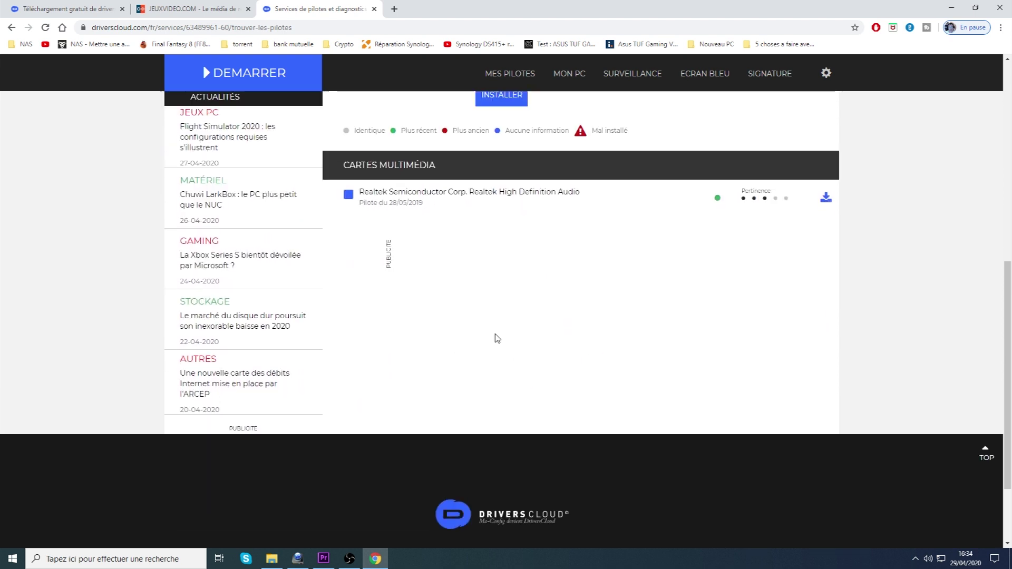
scroll(508, 344, up, 3)
scroll(510, 360, up, 1)
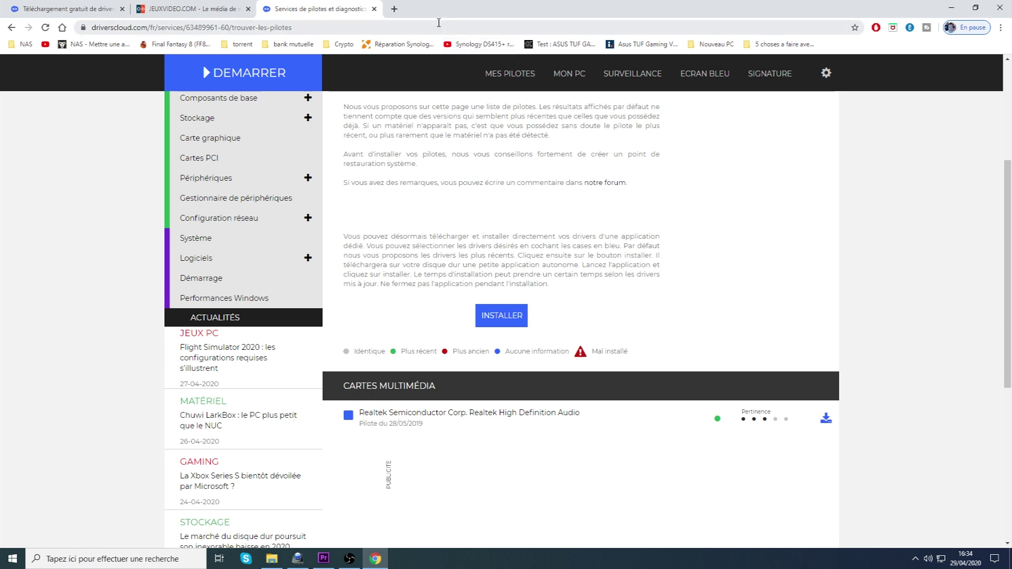
Load google.fr in the current tab and search for "winrar".
click(298, 28)
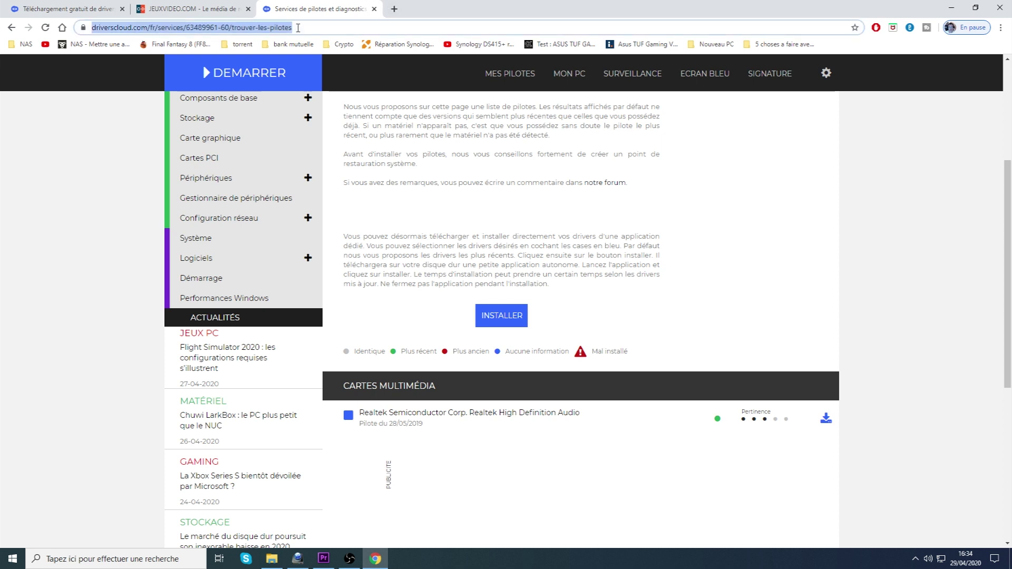
text(google.fr)
key(Return)
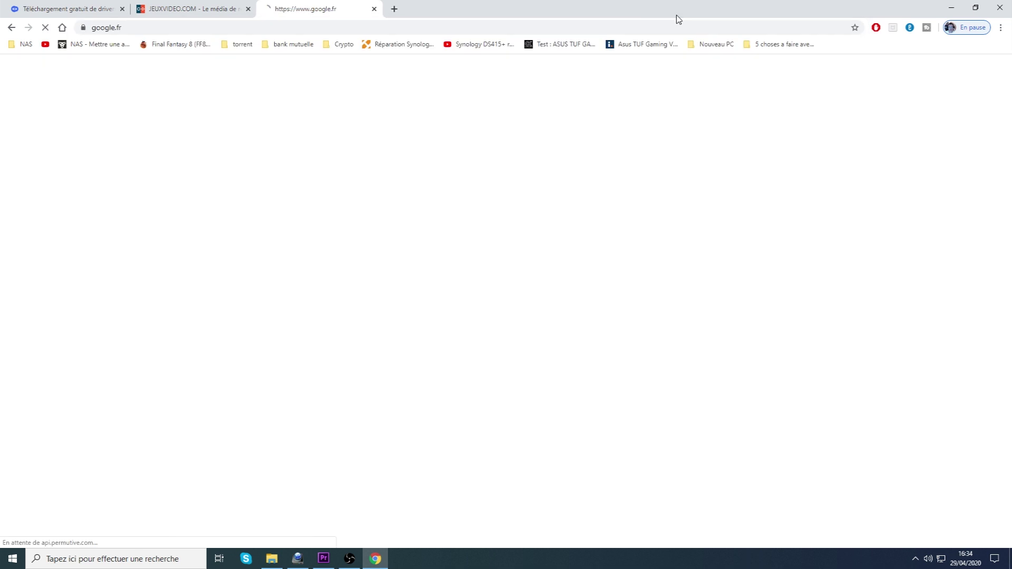
text(winrar)
key(Return)
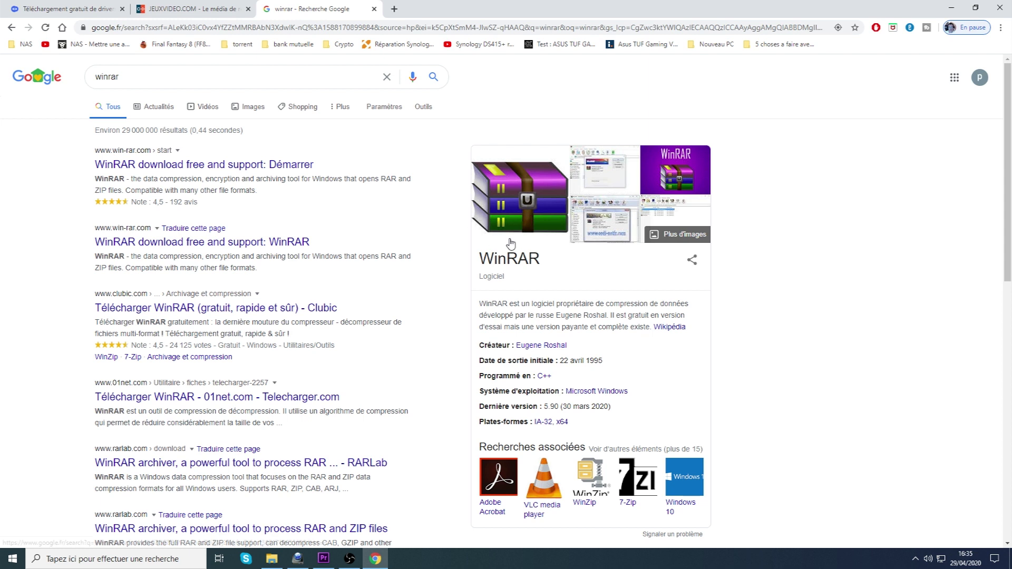
Load youtube.com in place of the WinRAR search results, then view the open jeuxvideo.com tab.
click(310, 28)
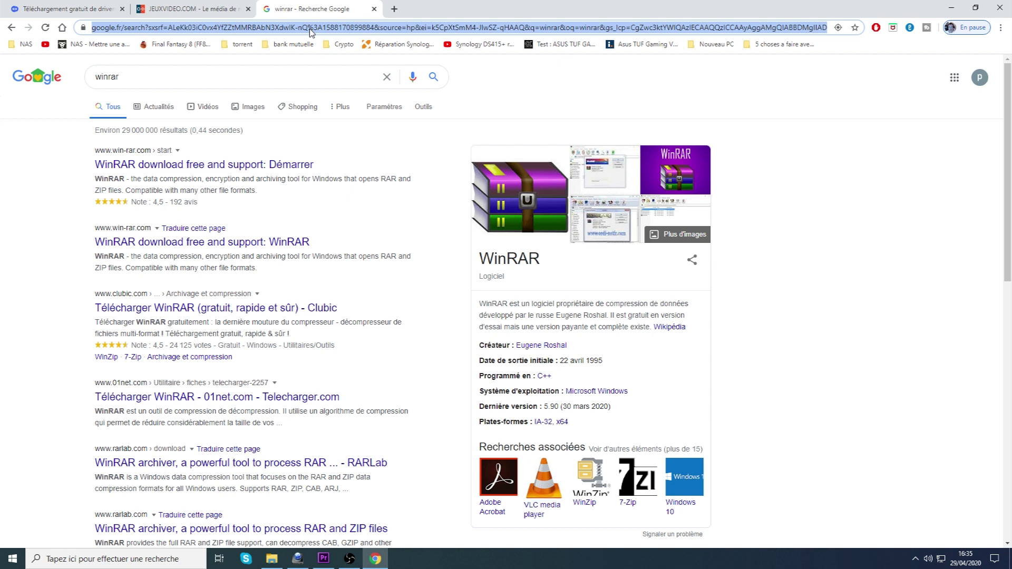
text(y)
key(Return)
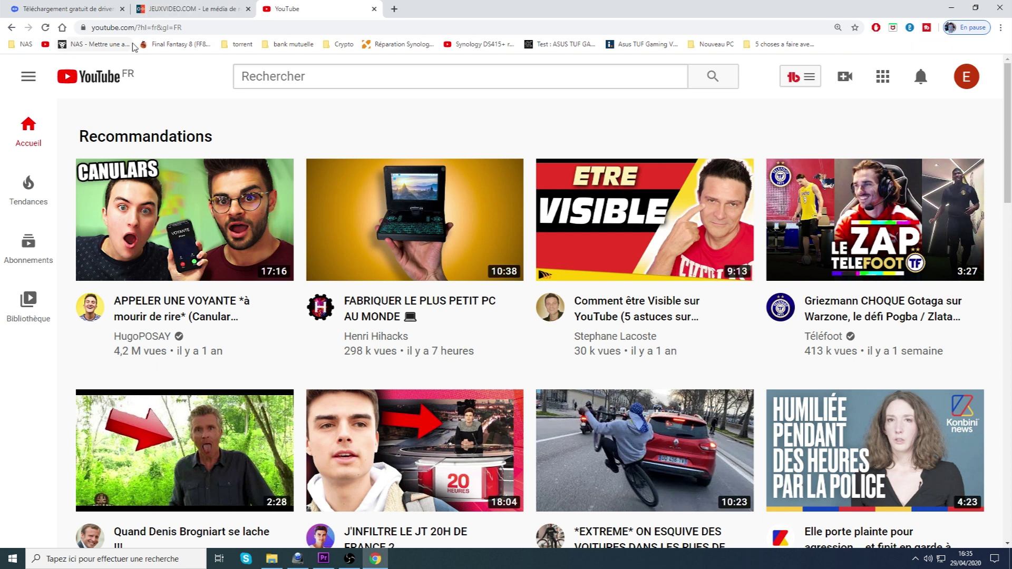
click(205, 8)
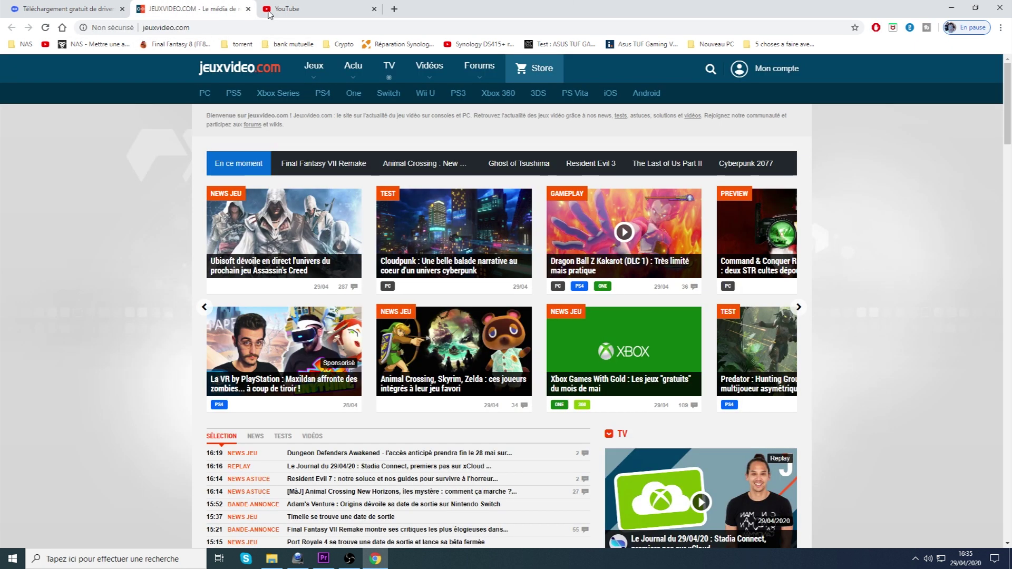
Return to the YouTube tab and load google.fr in it.
click(299, 10)
click(288, 28)
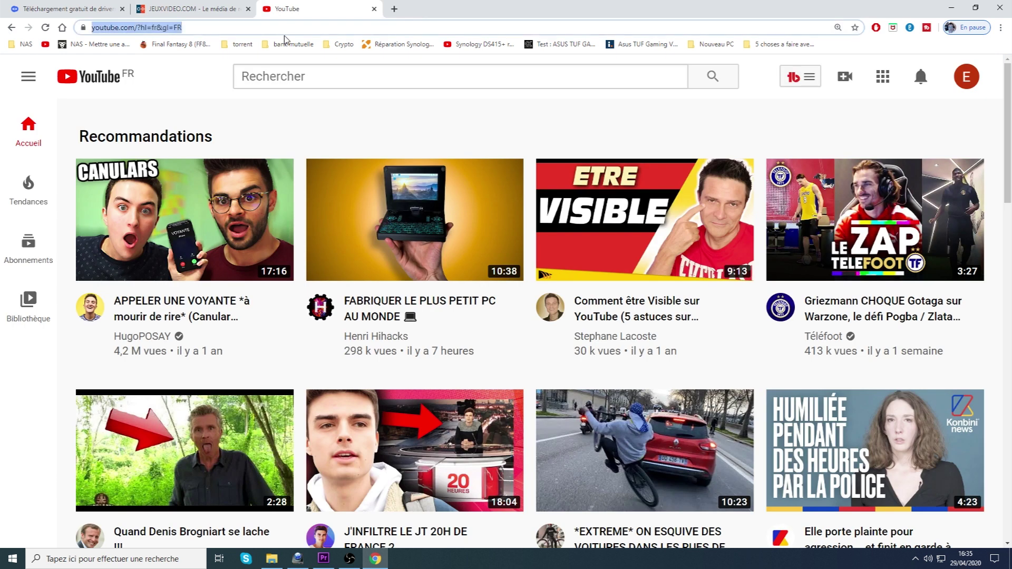
text(google.fr)
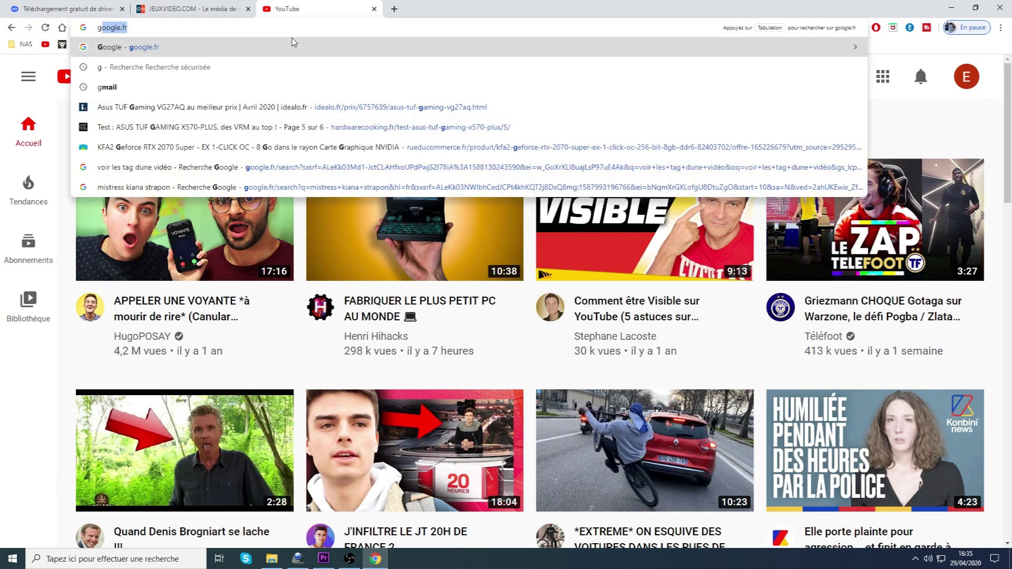
key(Return)
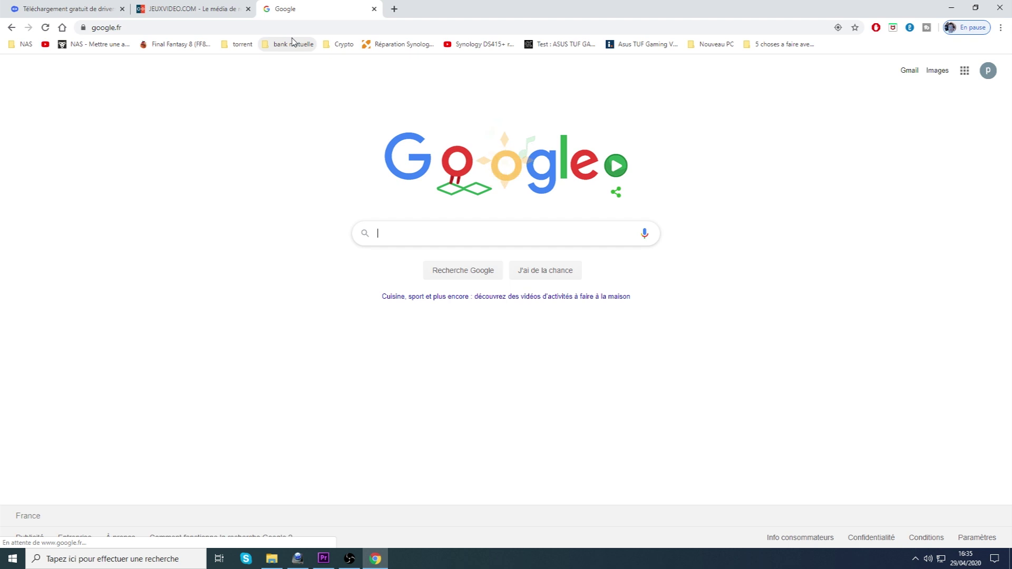
Search Google for "protection malware", open the Malwarebytes download page from the results and view its free download options.
text(protection malware)
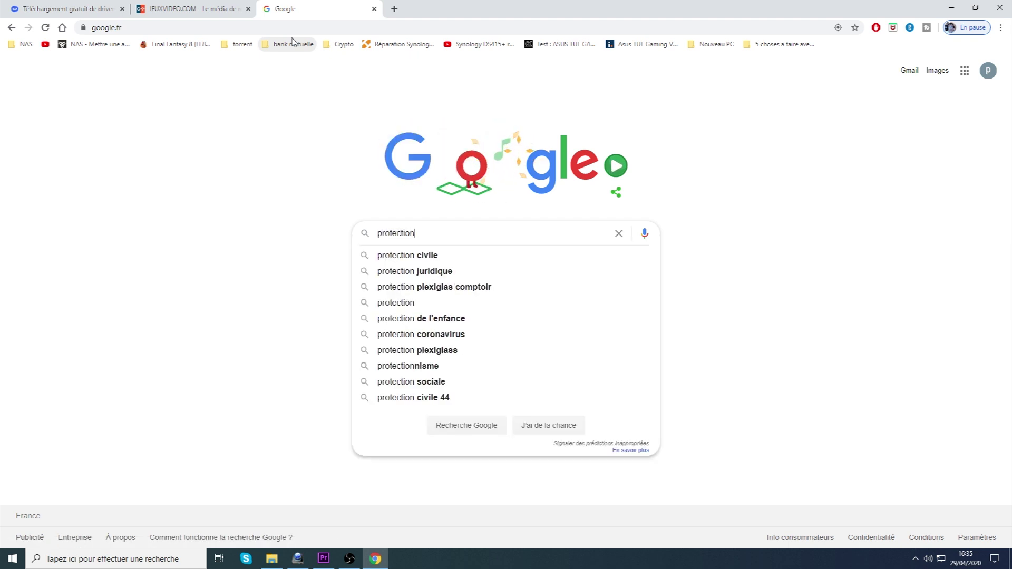
key(Return)
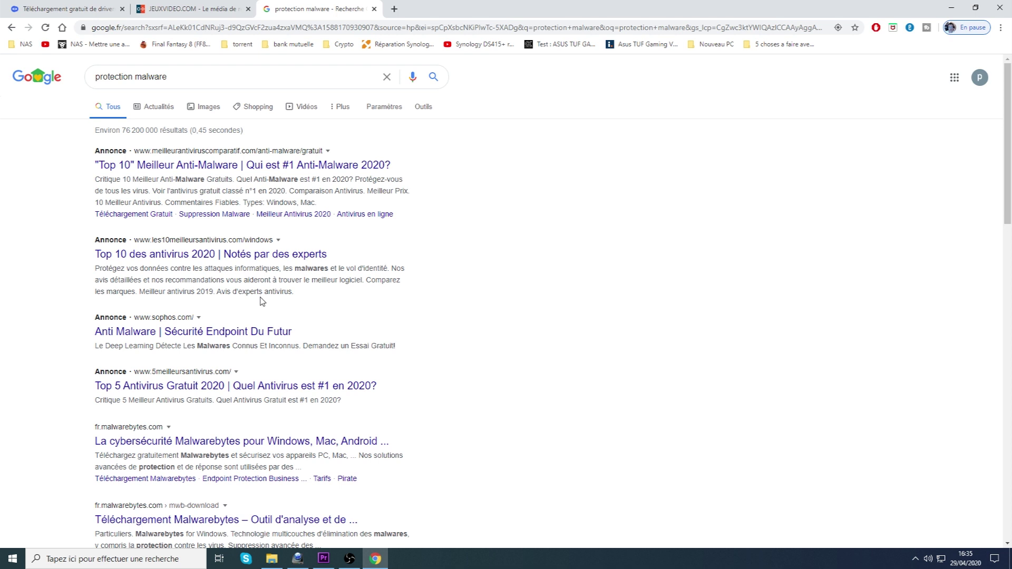
scroll(262, 301, down, 2)
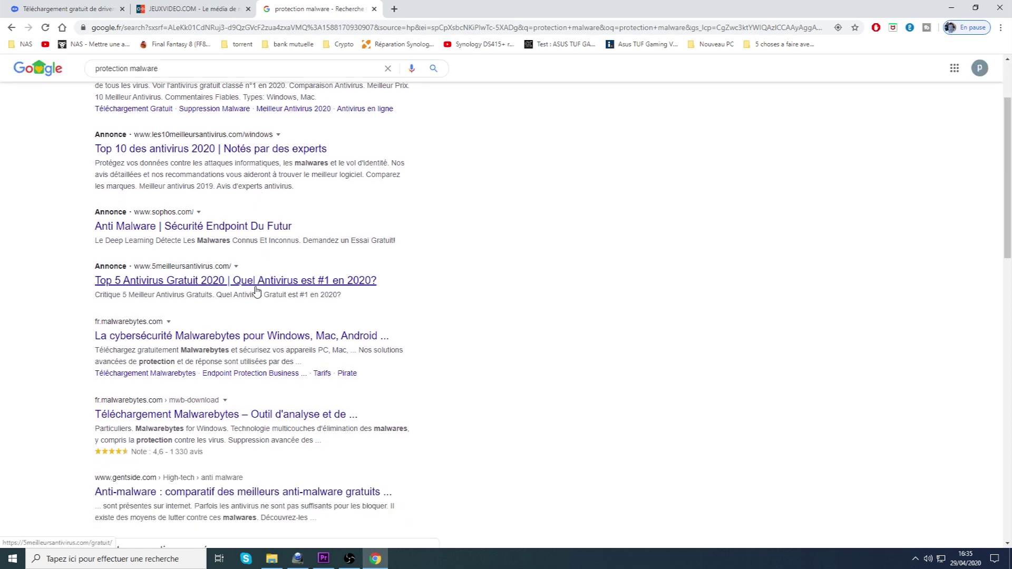
scroll(256, 291, down, 2)
click(214, 313)
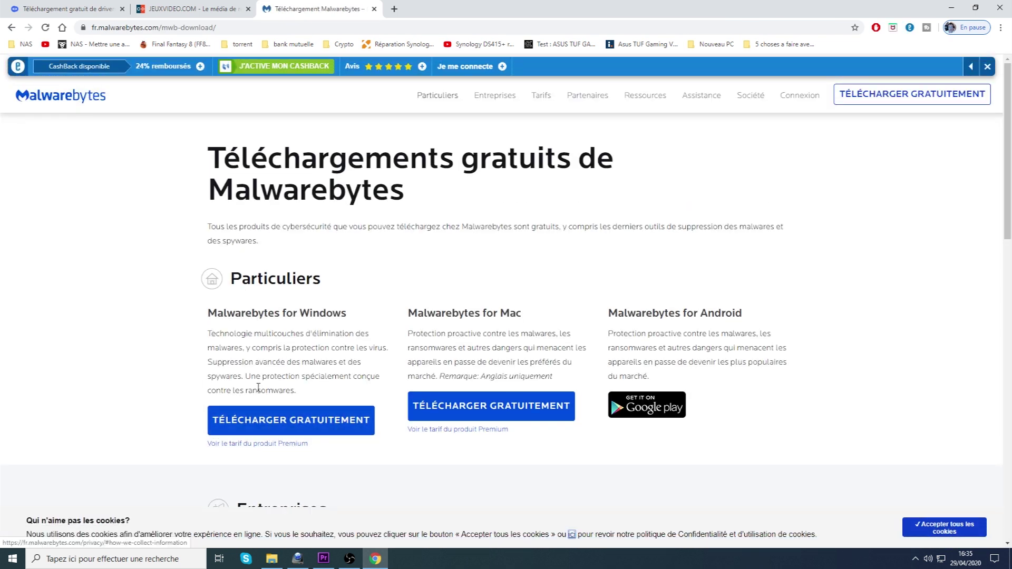
scroll(257, 378, down, 4)
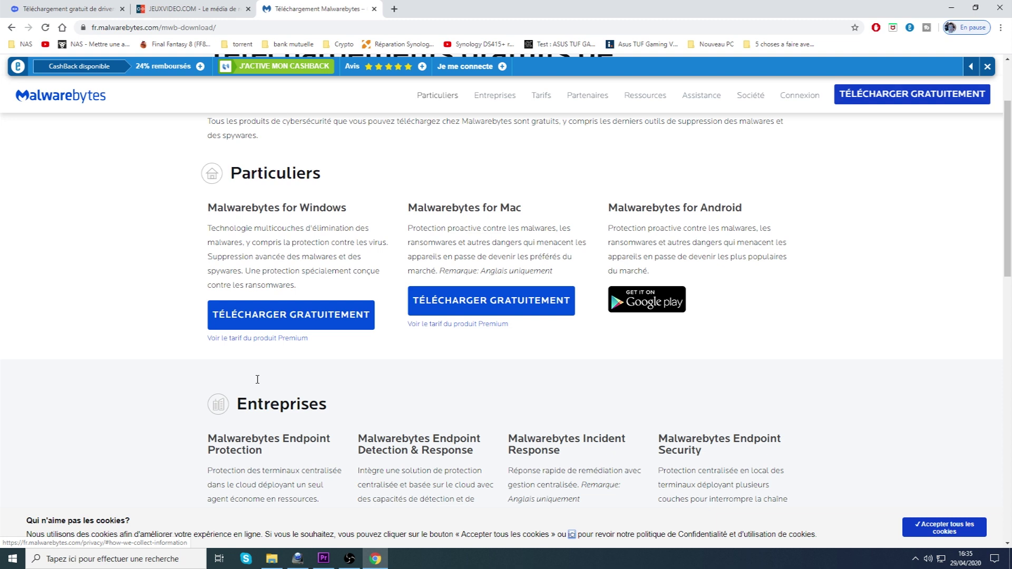
scroll(258, 377, up, 3)
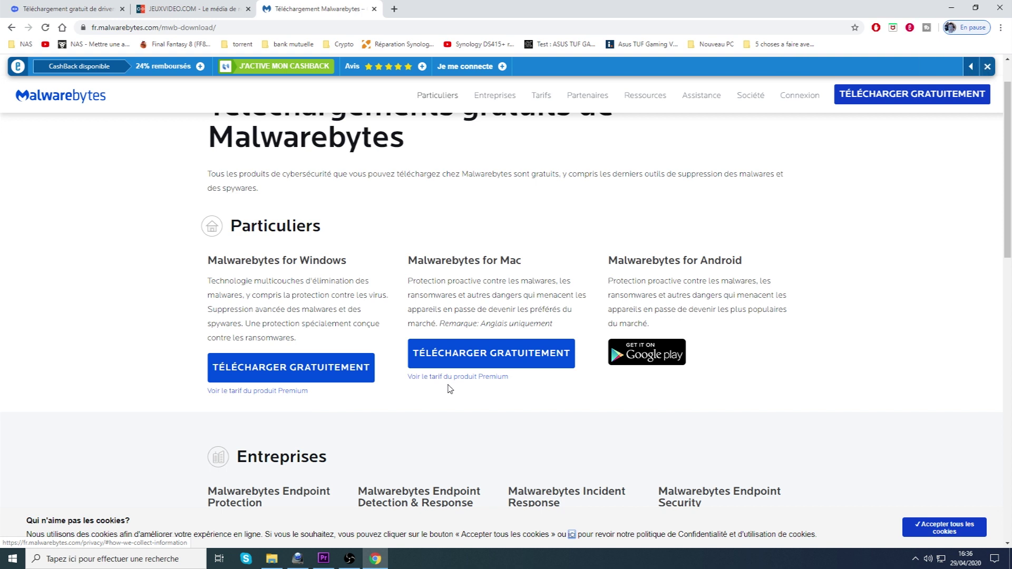
Open the bookmarked UserBenchmark PC Speed Test Tool page and examine its download option, software screenshots and sample benchmark results.
click(777, 44)
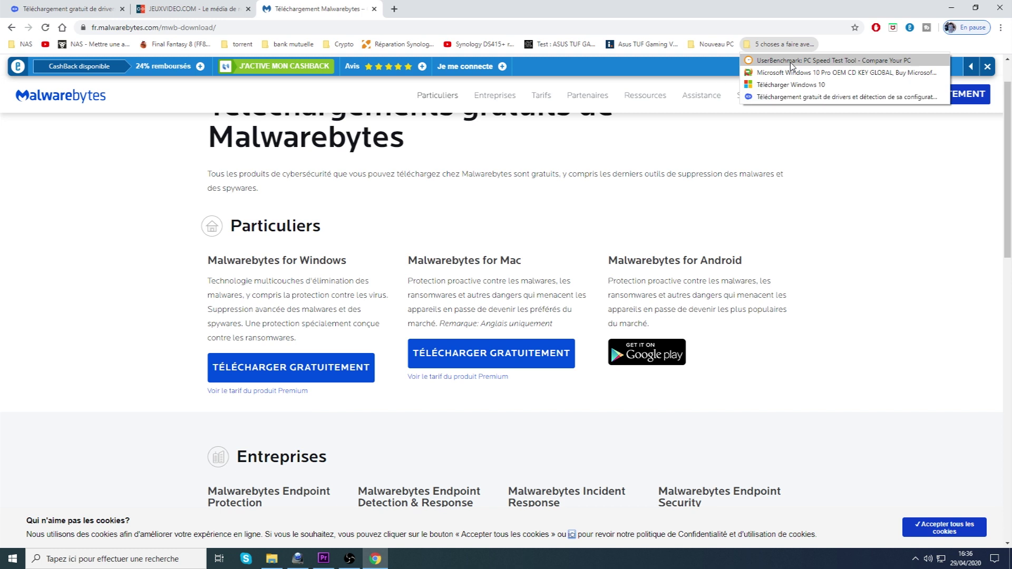
click(791, 62)
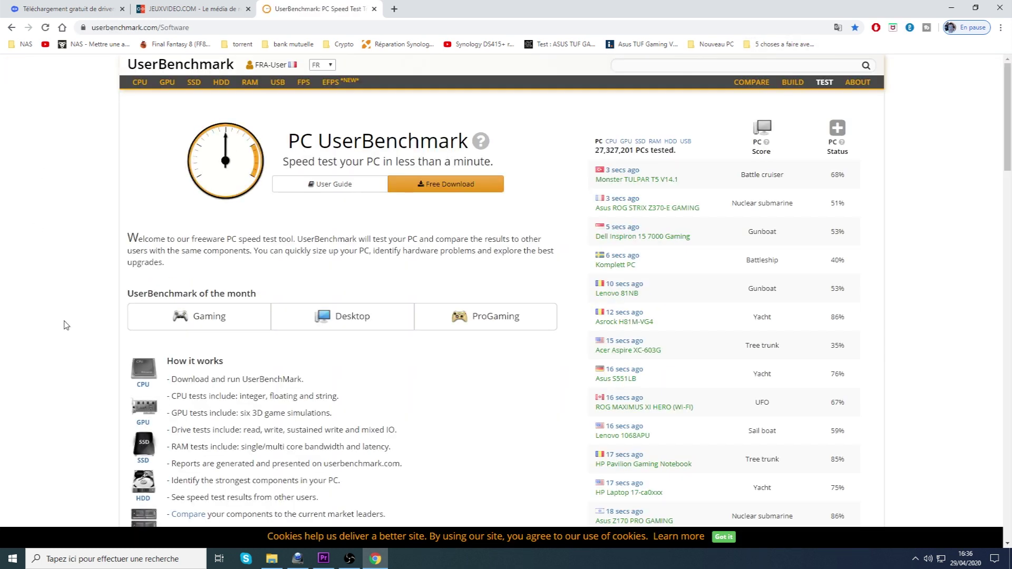
scroll(60, 324, down, 20)
scroll(214, 331, down, 4)
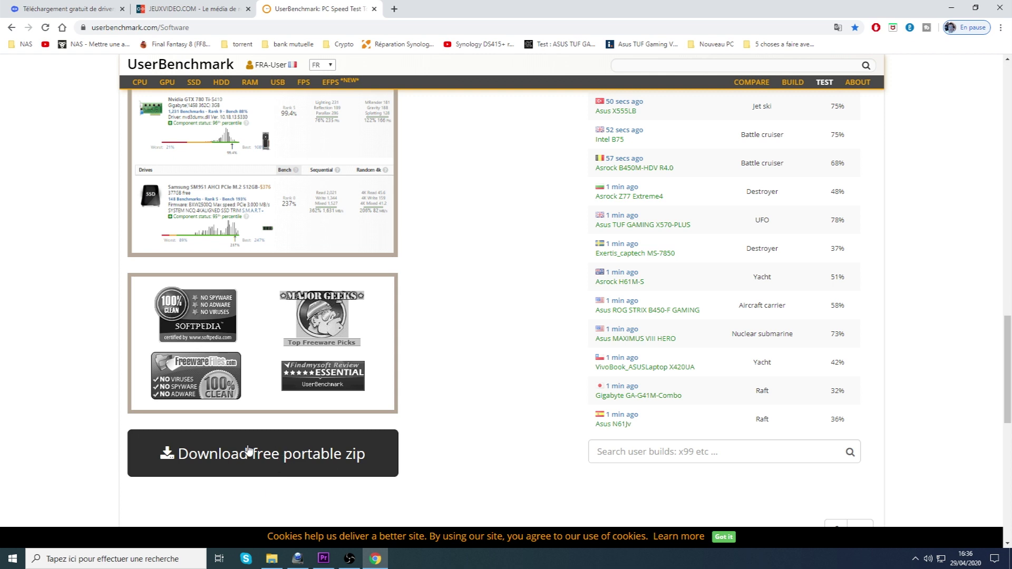
scroll(227, 434, up, 6)
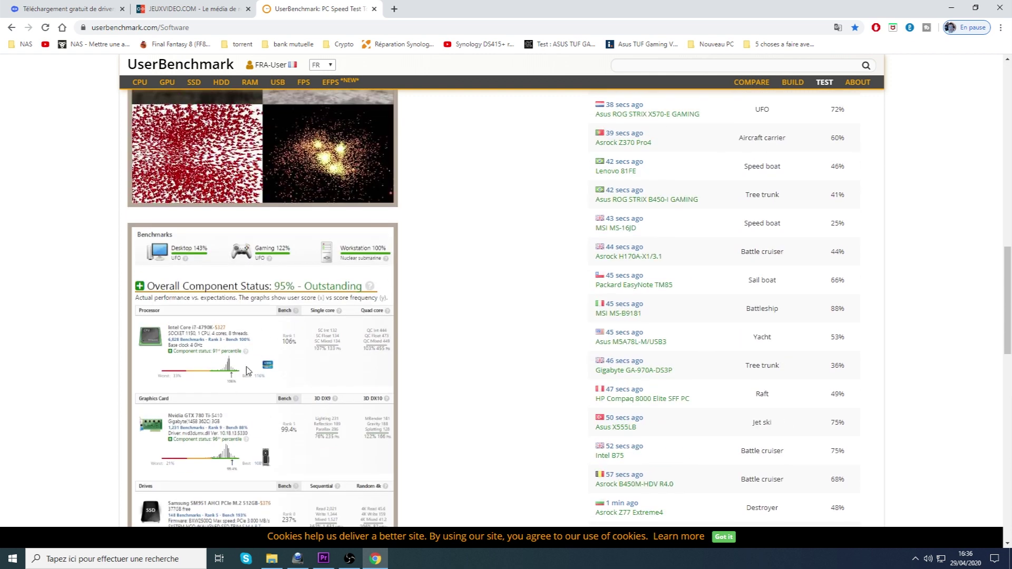
scroll(244, 372, up, 10)
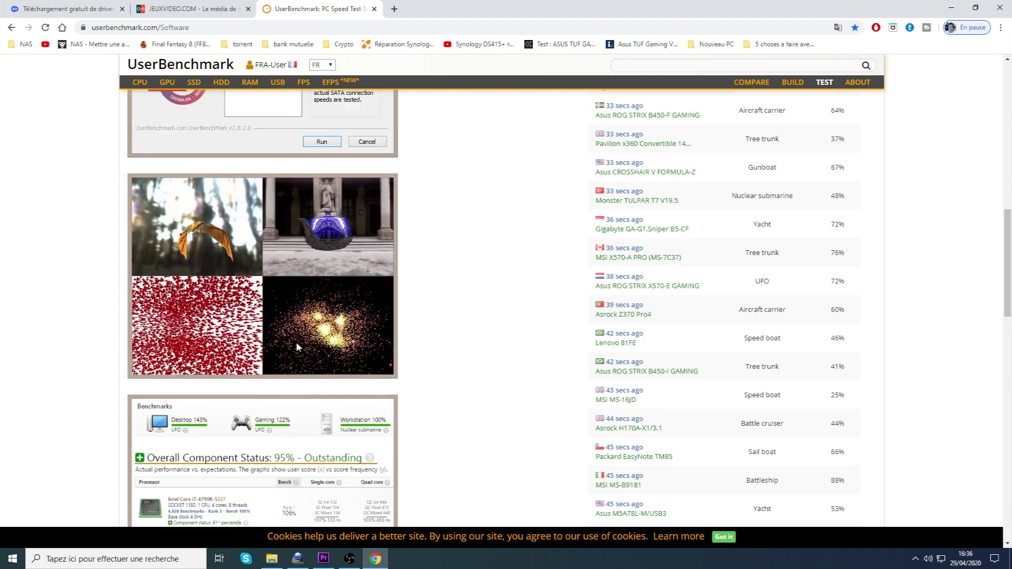
scroll(296, 343, down, 7)
scroll(296, 342, up, 2)
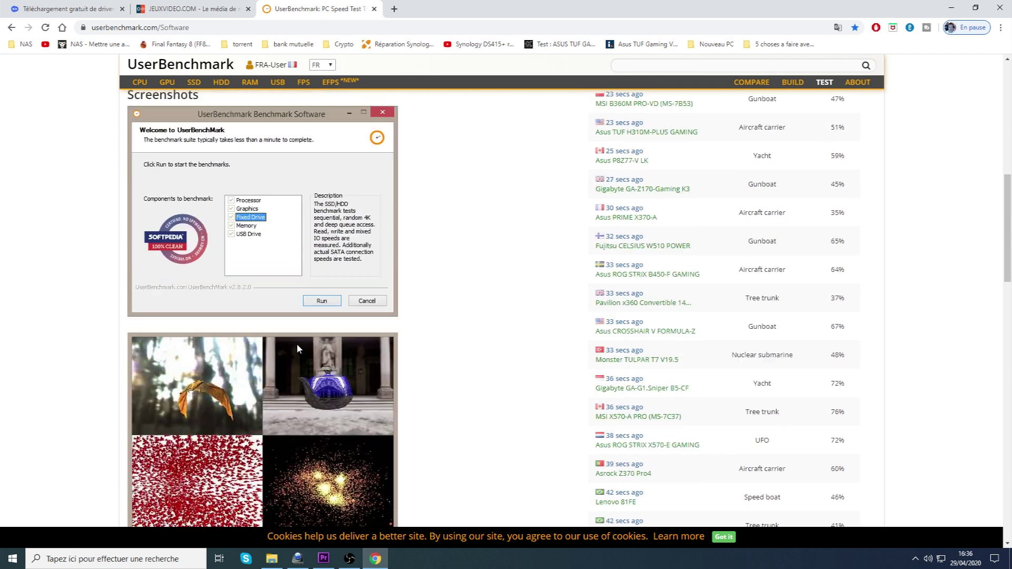
scroll(296, 342, down, 4)
scroll(297, 348, down, 3)
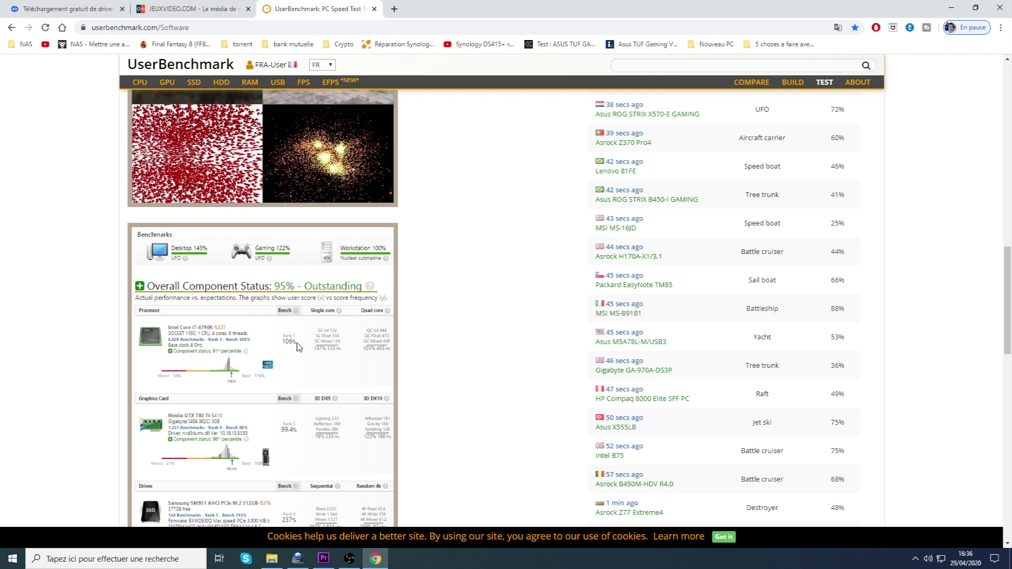